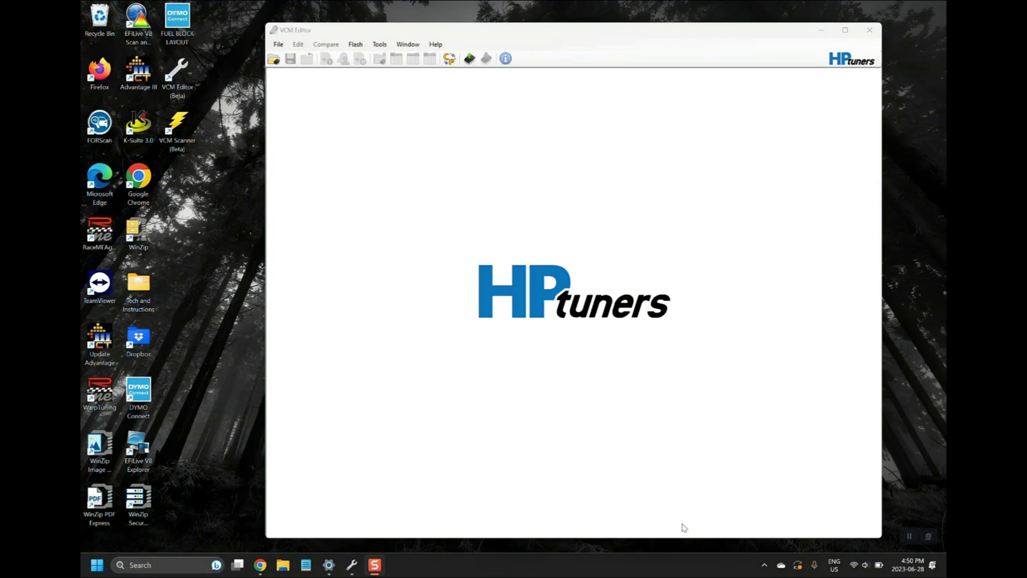
Step: Download the VCM Suite (Beta) installer and the .NET Desktop Runtime, then launch the runtime installer
click(259, 566)
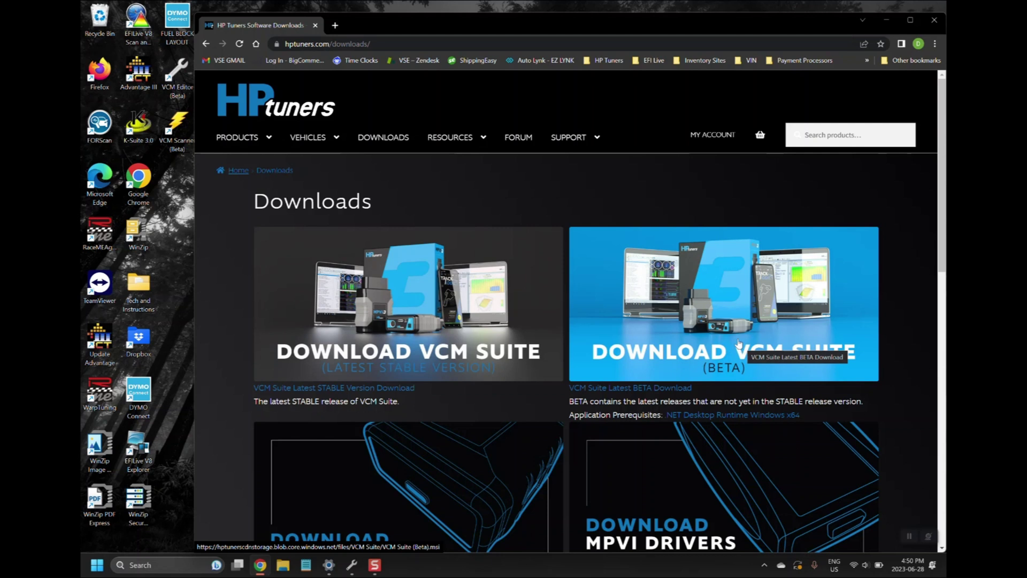
click(684, 349)
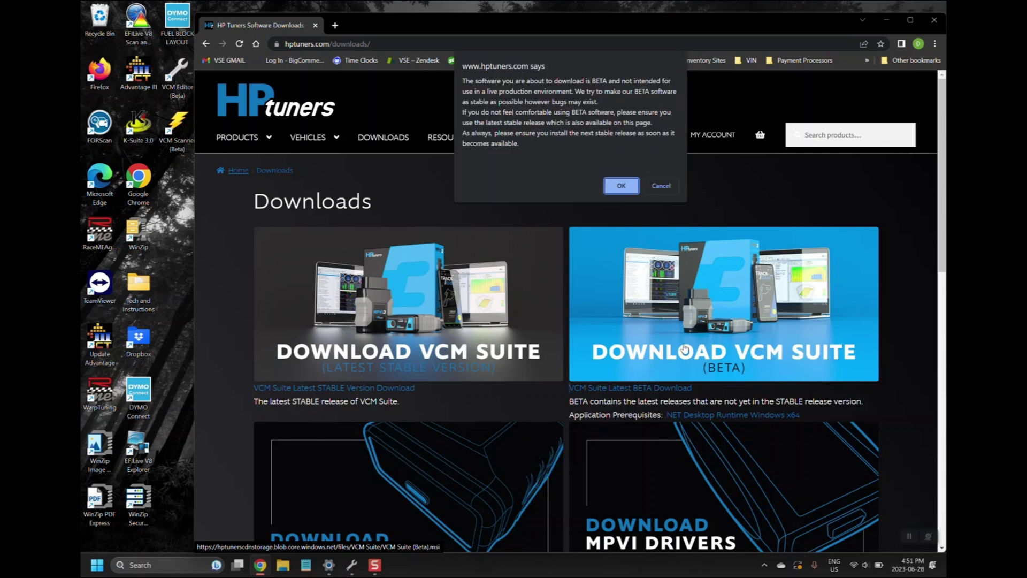
click(621, 185)
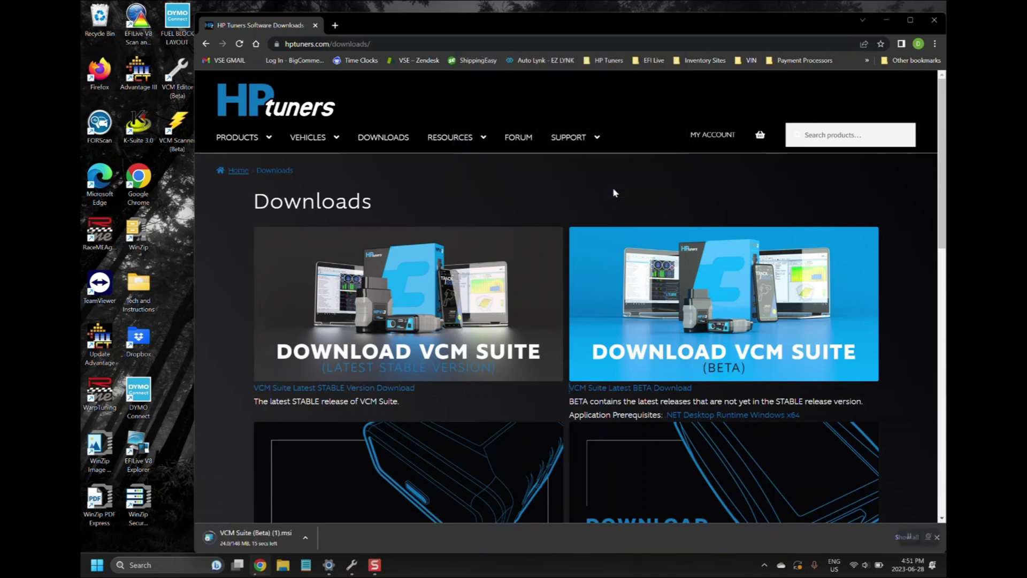
click(712, 416)
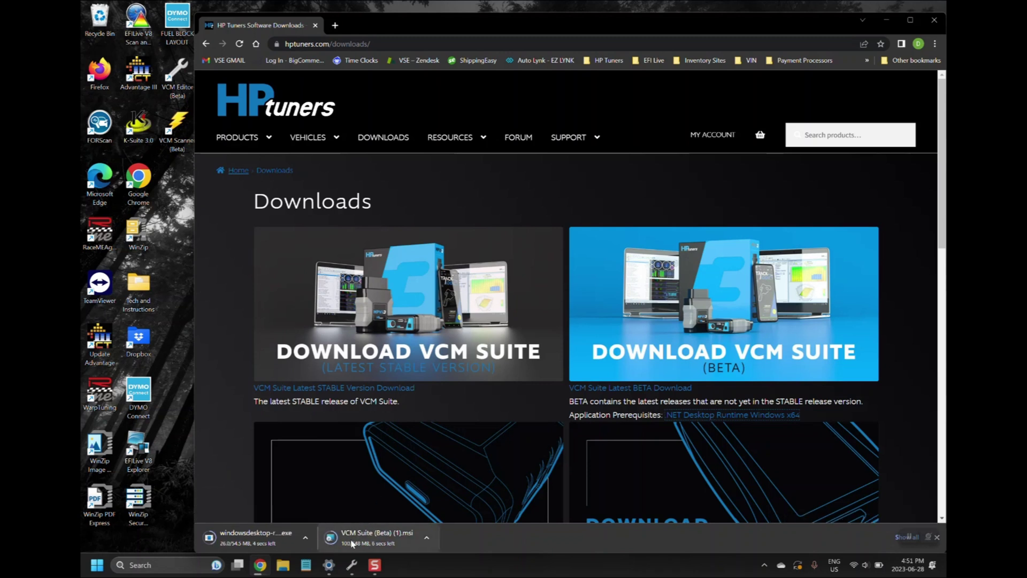
click(269, 540)
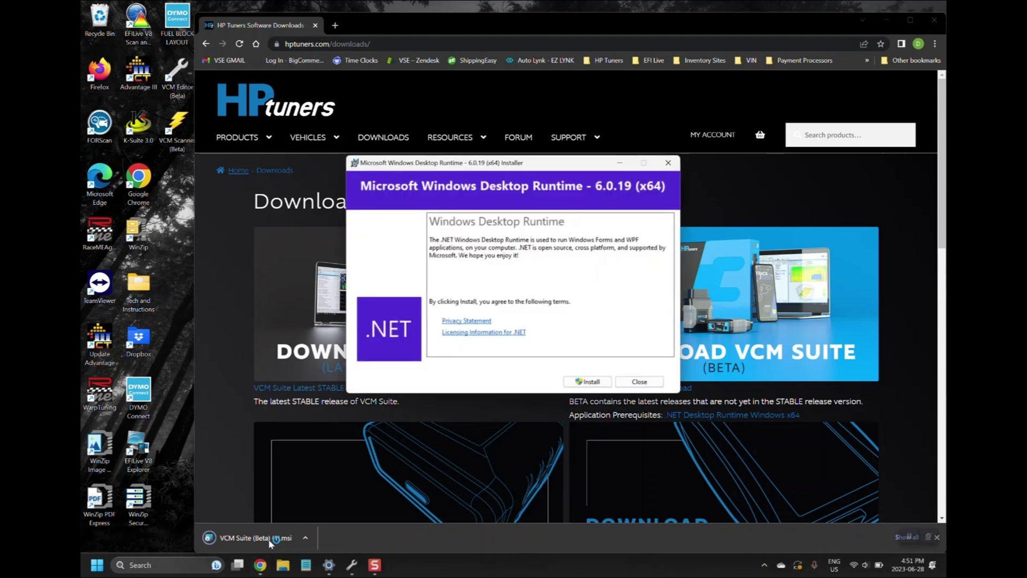
Step: Install .NET Desktop Runtime 6.0.19 and minimize Chrome to reveal the desktop
click(588, 382)
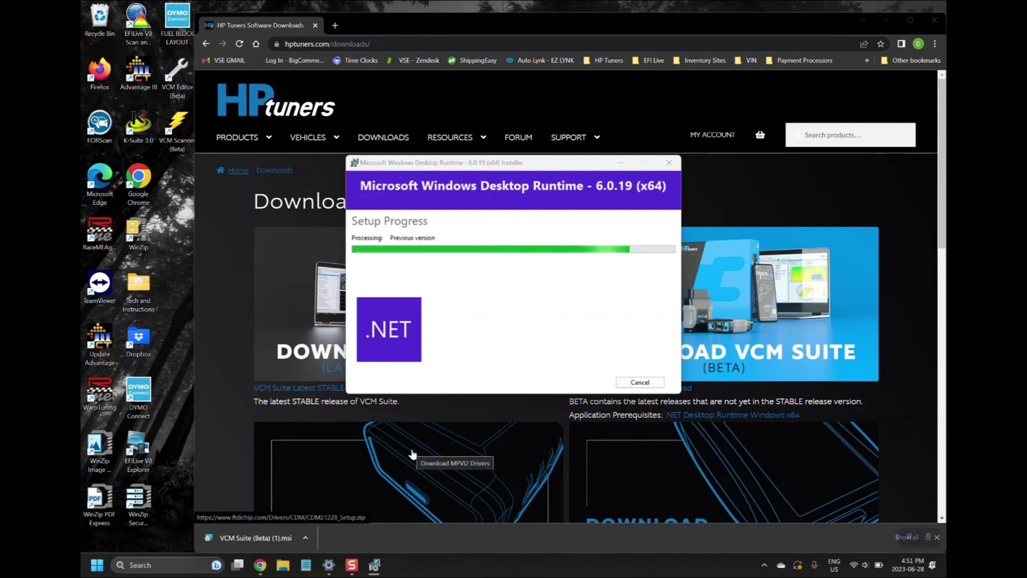
click(882, 24)
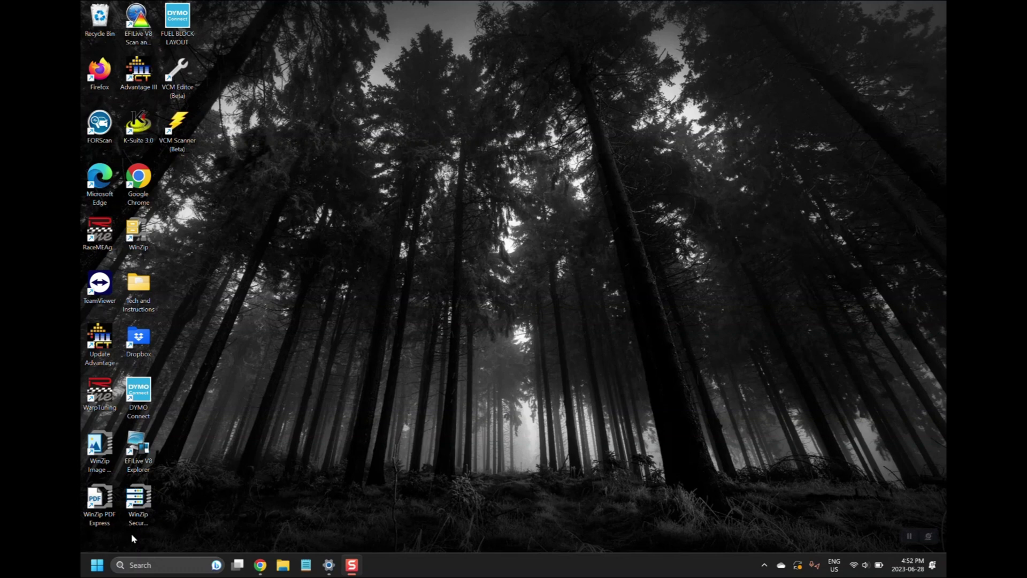
Step: Launch VCM Editor (Beta) from the HP Tuners folder in the Start menu's All apps list
click(97, 565)
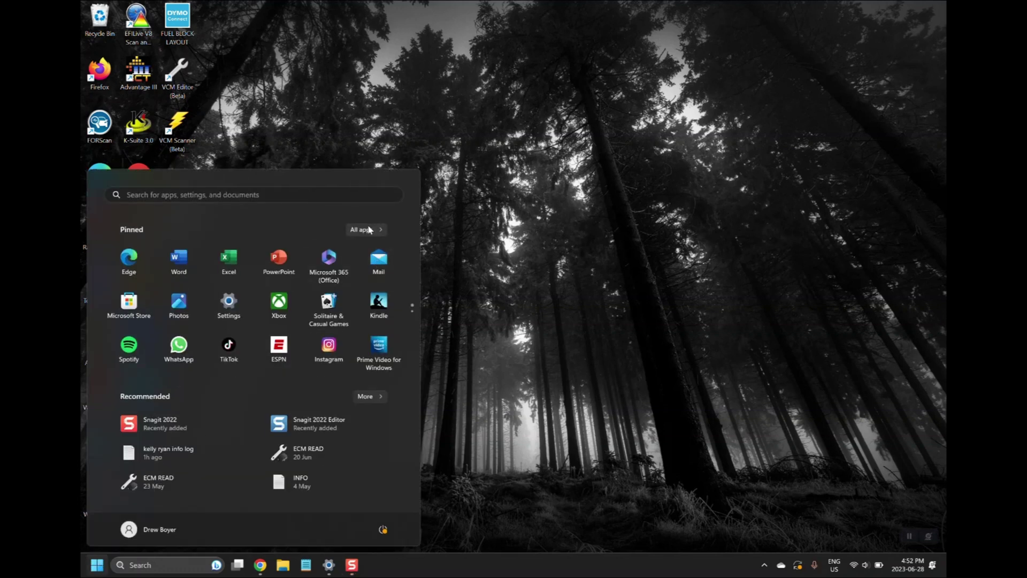
click(368, 230)
scroll(229, 363, down, 3)
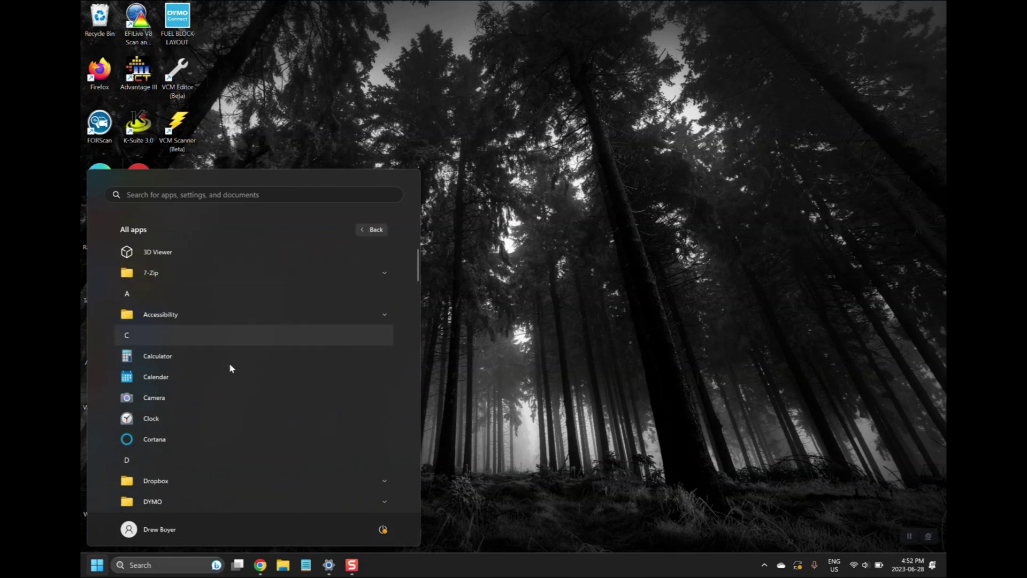
scroll(230, 368, down, 5)
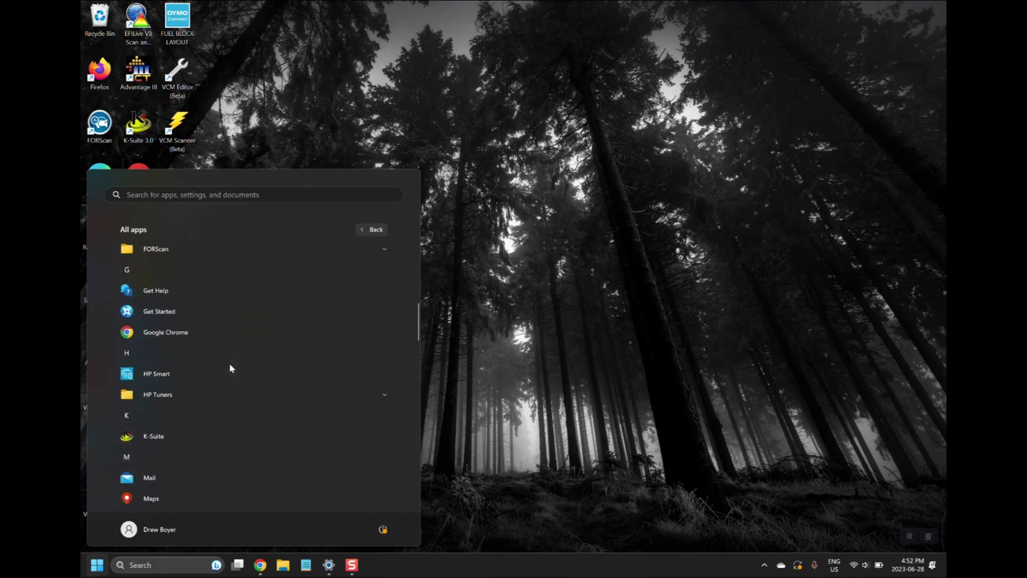
click(228, 348)
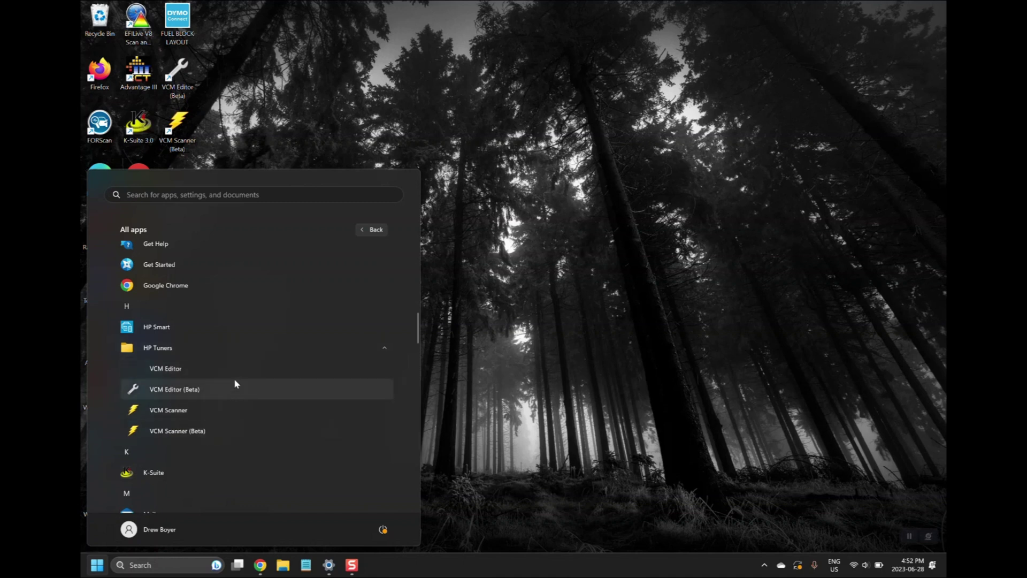
click(510, 314)
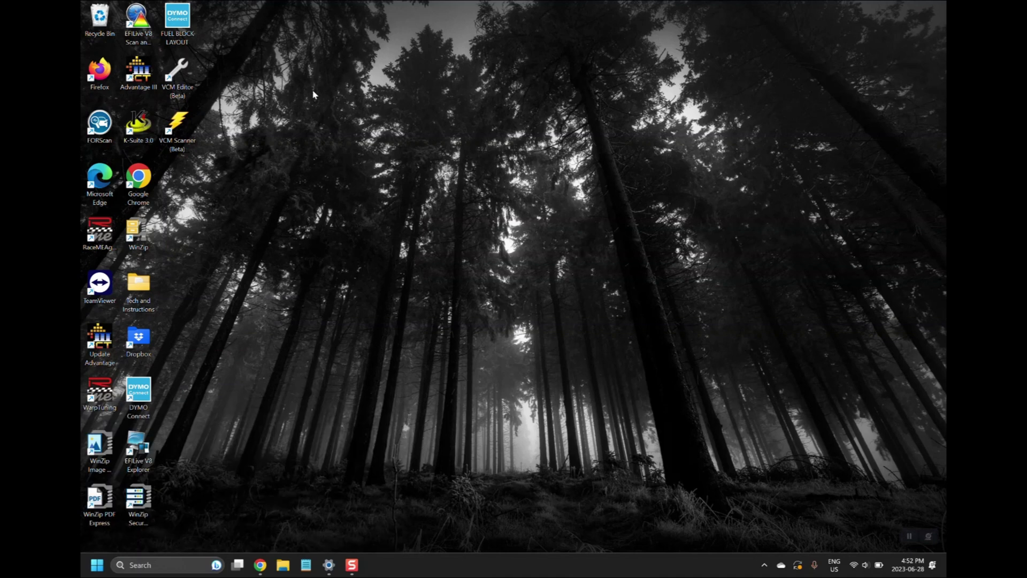
Step: Dismiss the beta warning and resync the interface from Help, adding 8 credits for 154 total
click(182, 78)
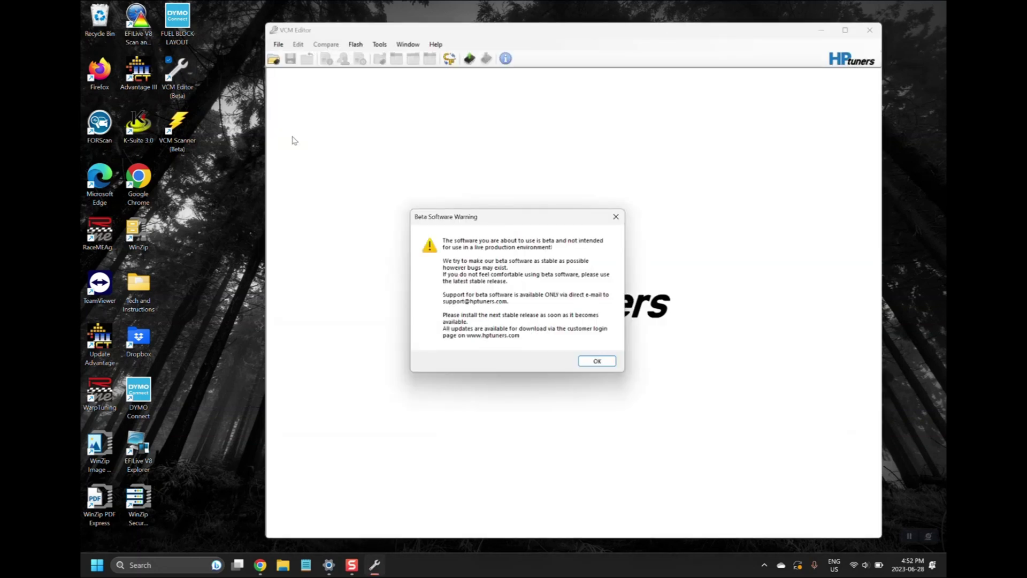
click(595, 362)
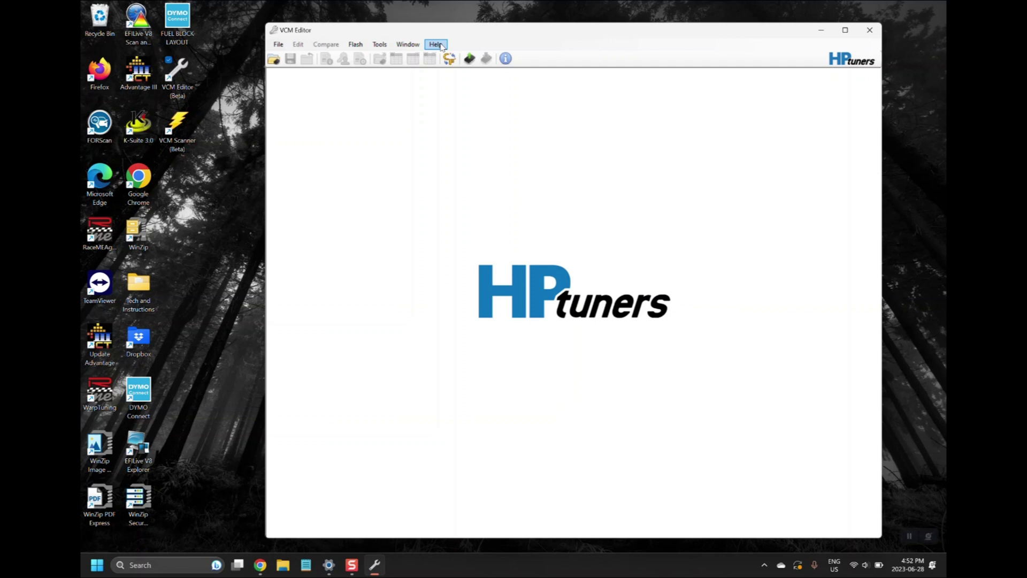
click(442, 47)
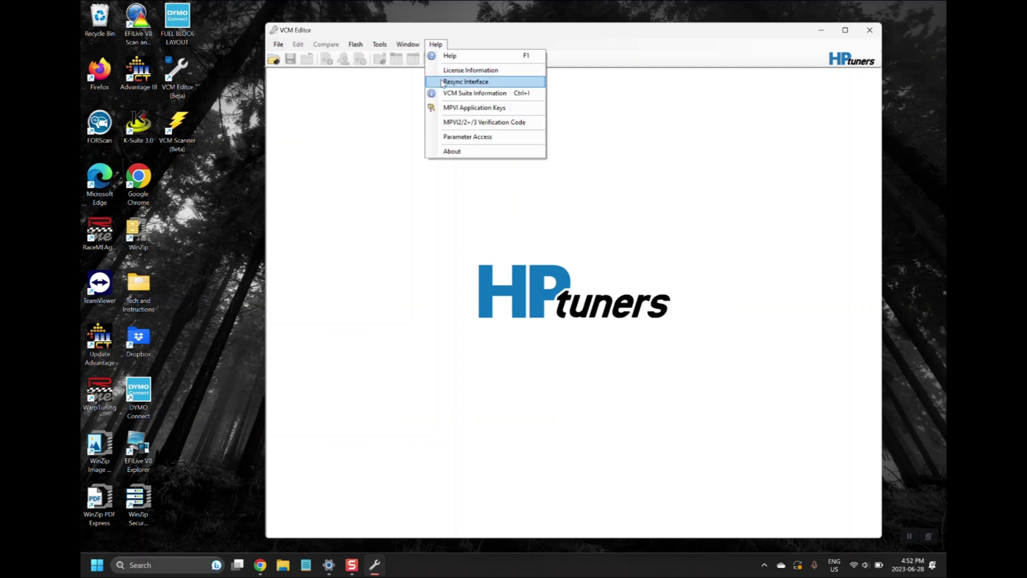
click(466, 82)
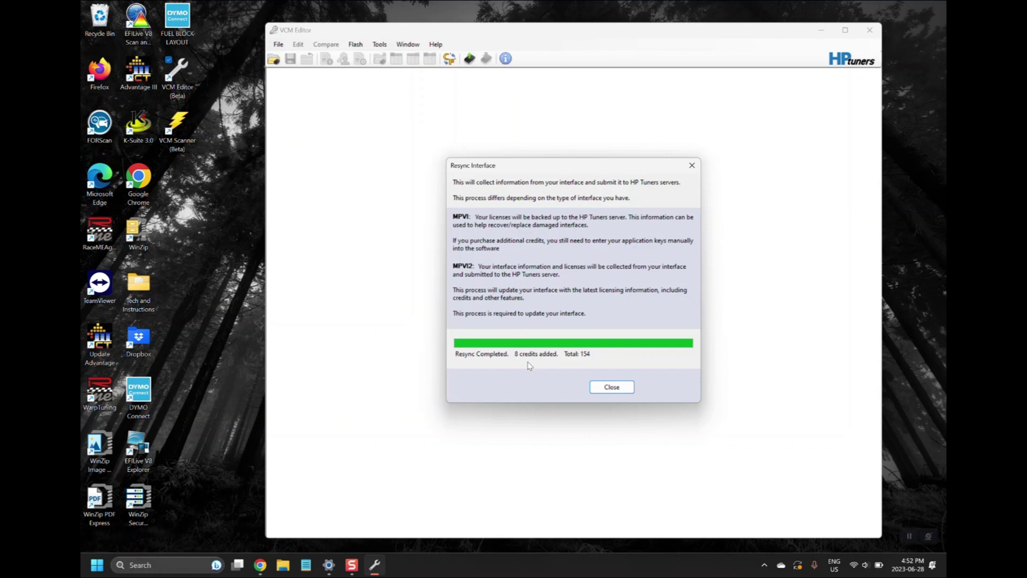
click(595, 388)
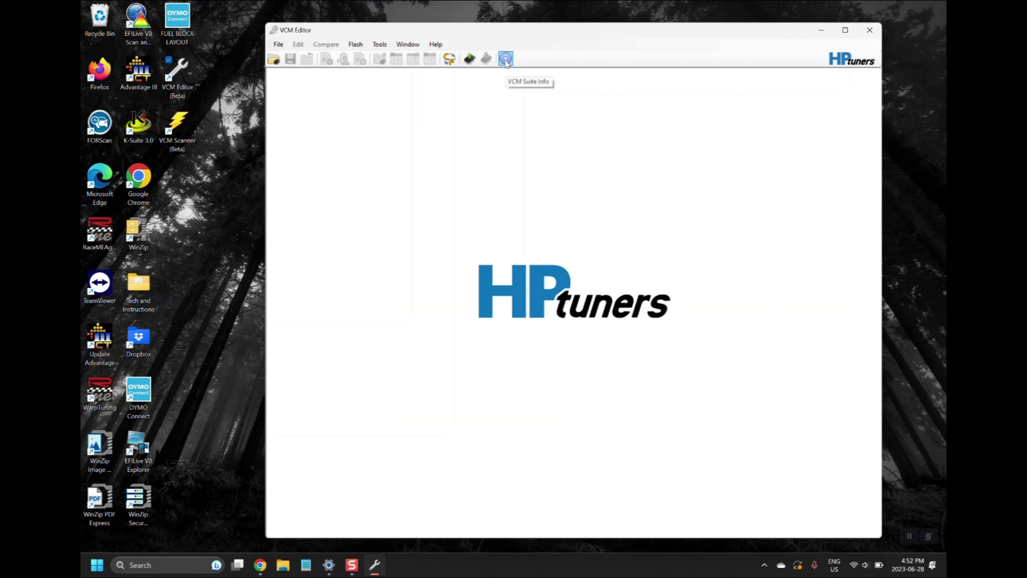
Step: Gather VCM Suite Info, showing 154 credits purchased, 146 used and 8 available
click(505, 59)
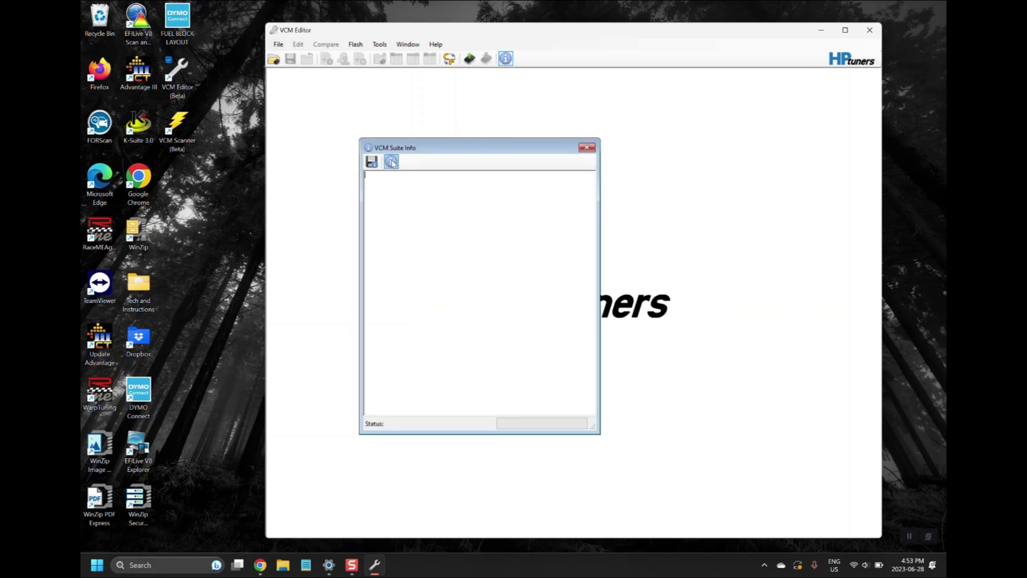
click(392, 162)
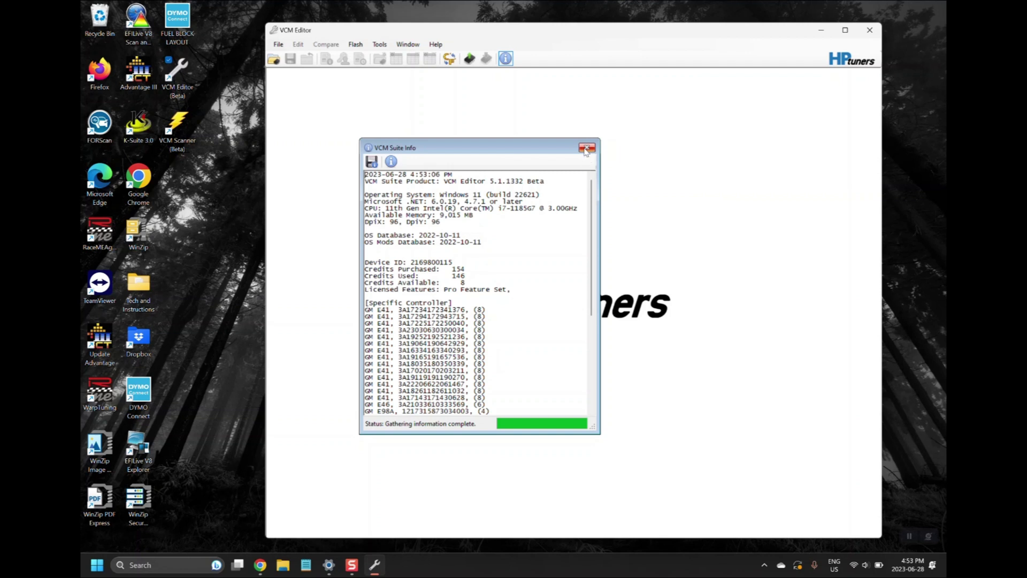
Step: Close the VCM Suite Info window and open the Vehicle Reader
click(586, 149)
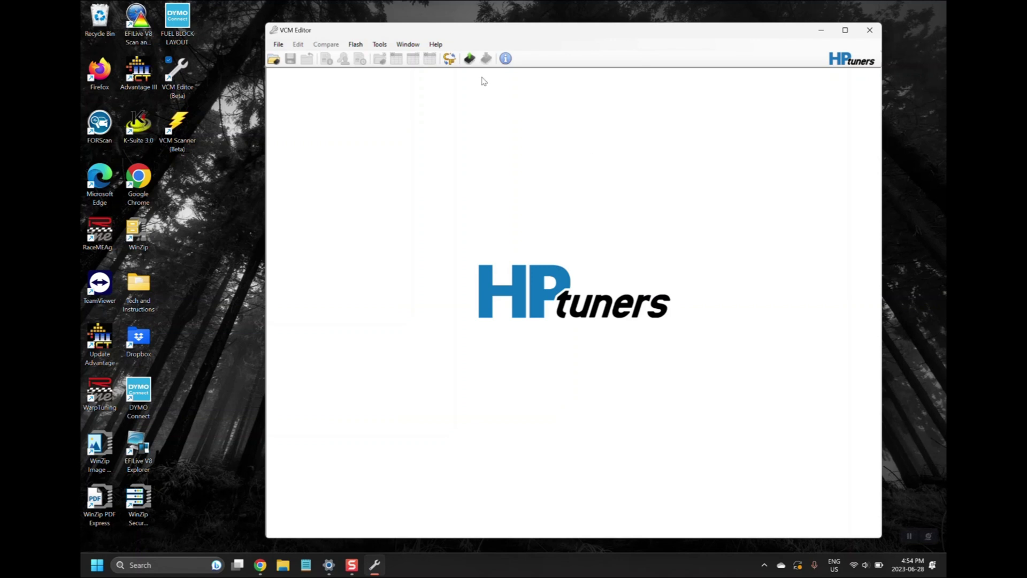
click(469, 59)
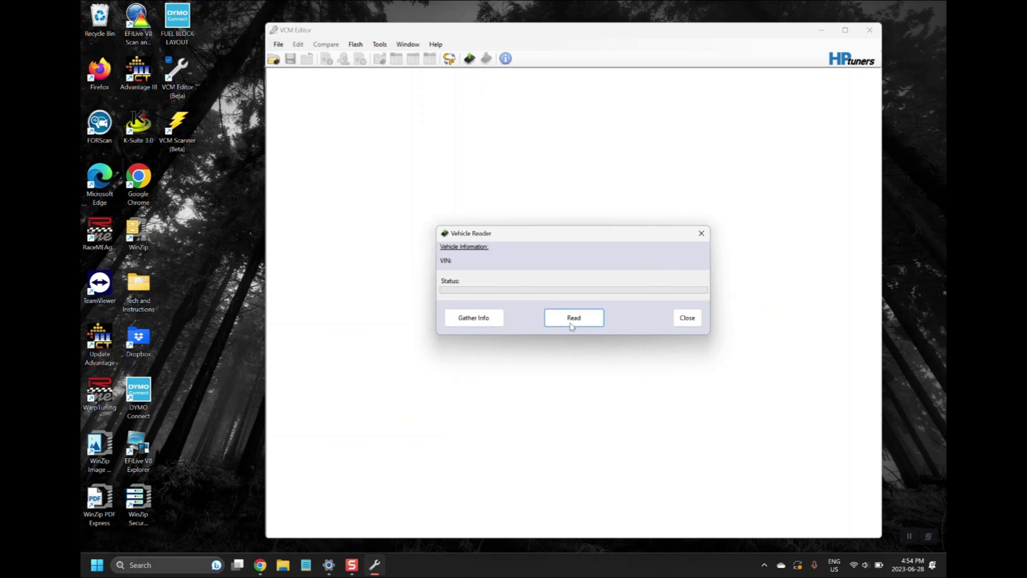
Step: Read the E41 ECM with the T93 TCM set to Do Not Read, acknowledging the upgrade and tune notices
click(572, 325)
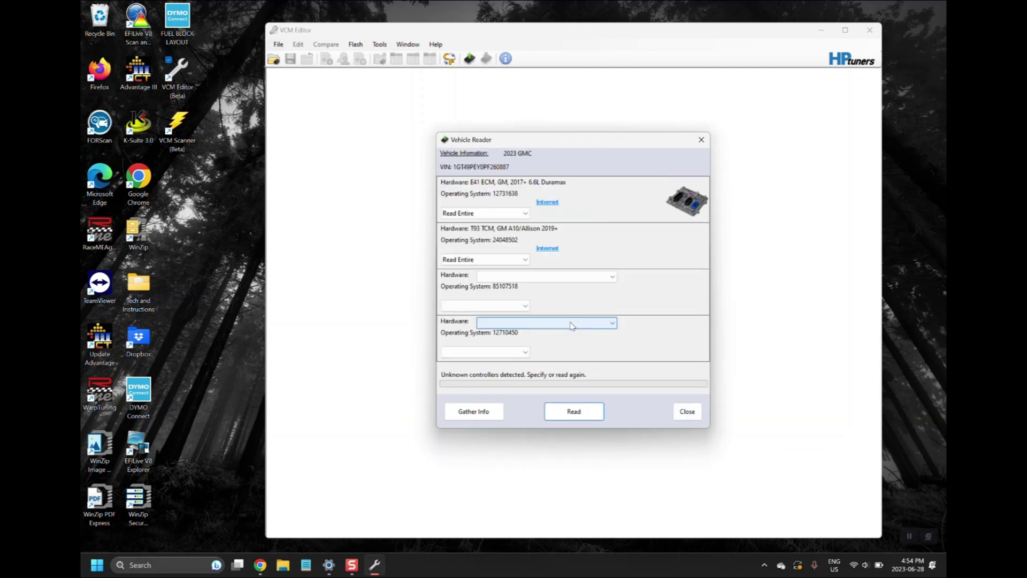
click(512, 261)
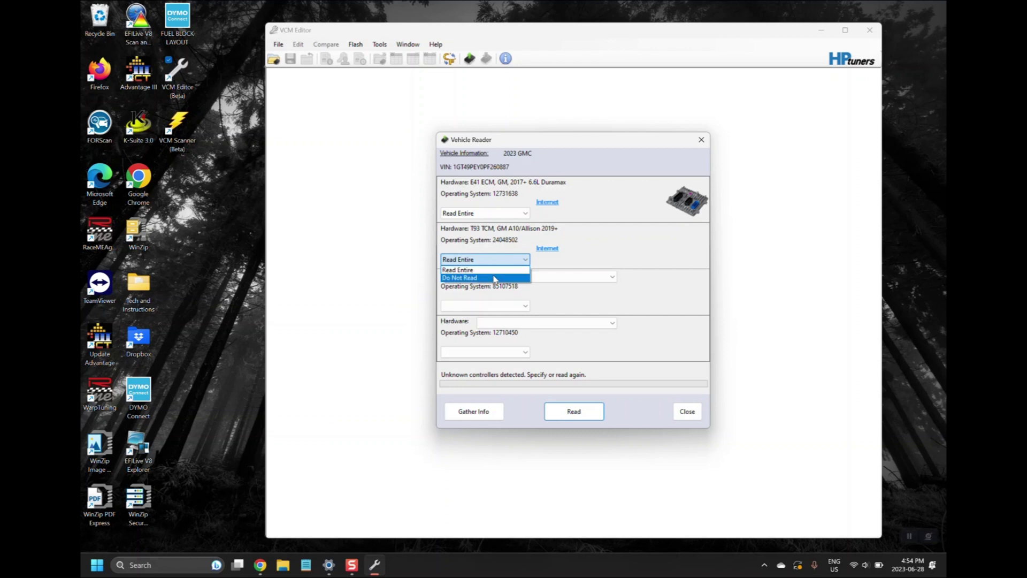
click(495, 279)
click(496, 278)
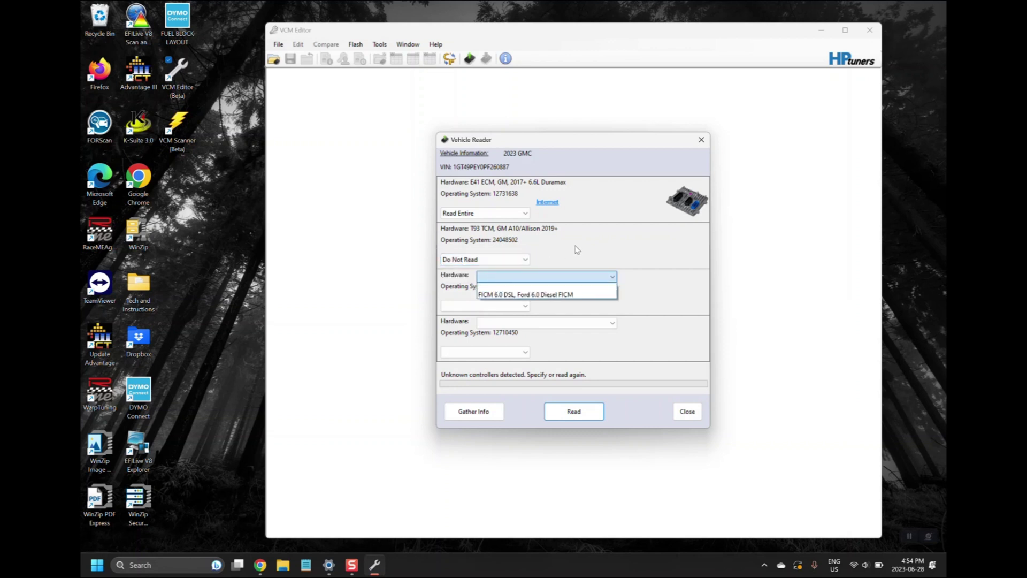
click(577, 250)
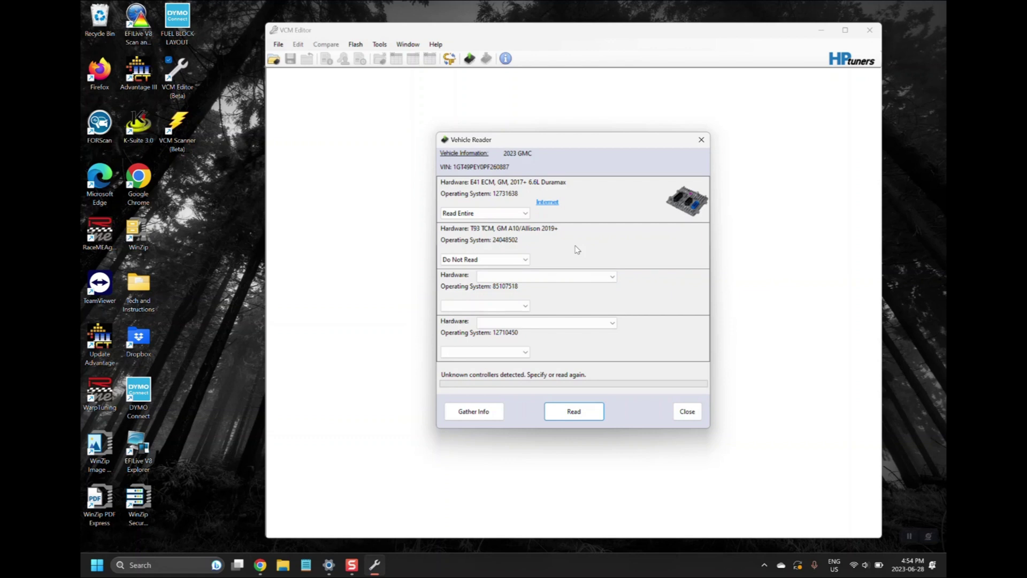
click(562, 417)
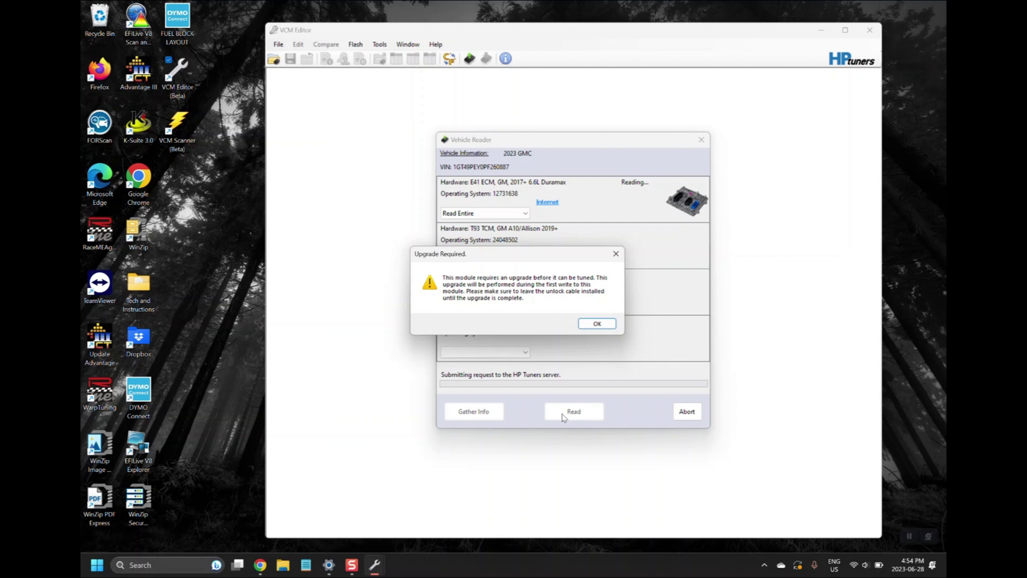
click(594, 325)
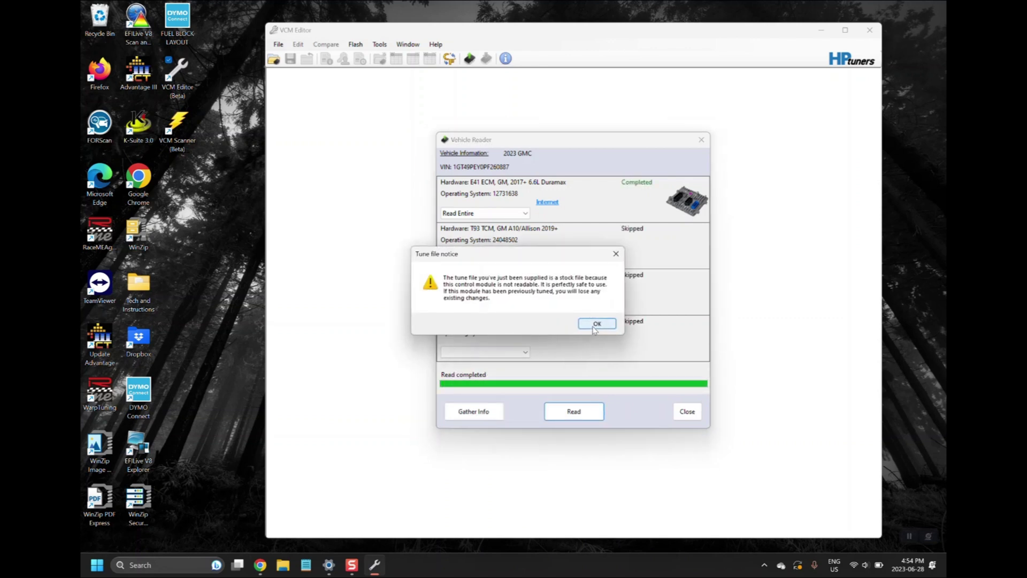
click(597, 323)
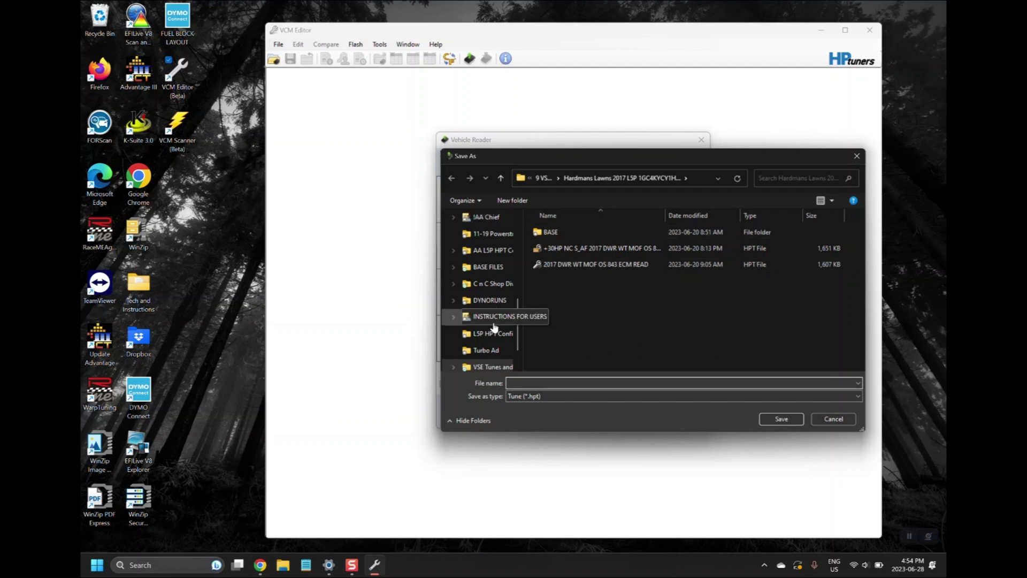
Step: Save the read to the Desktop as an .hpt tune named 'ecm read' plus the customer's name
scroll(494, 329, up, 10)
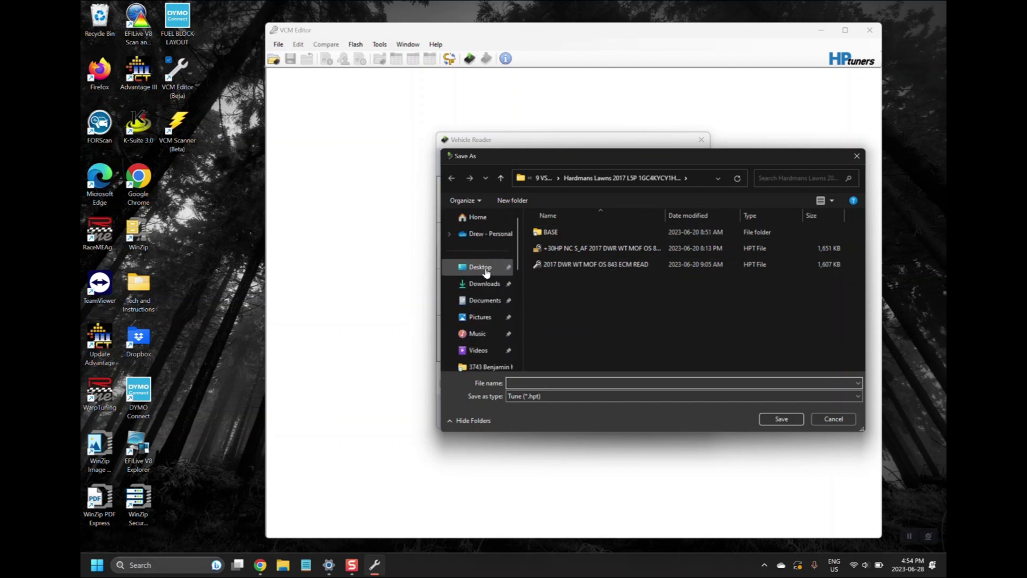
click(485, 269)
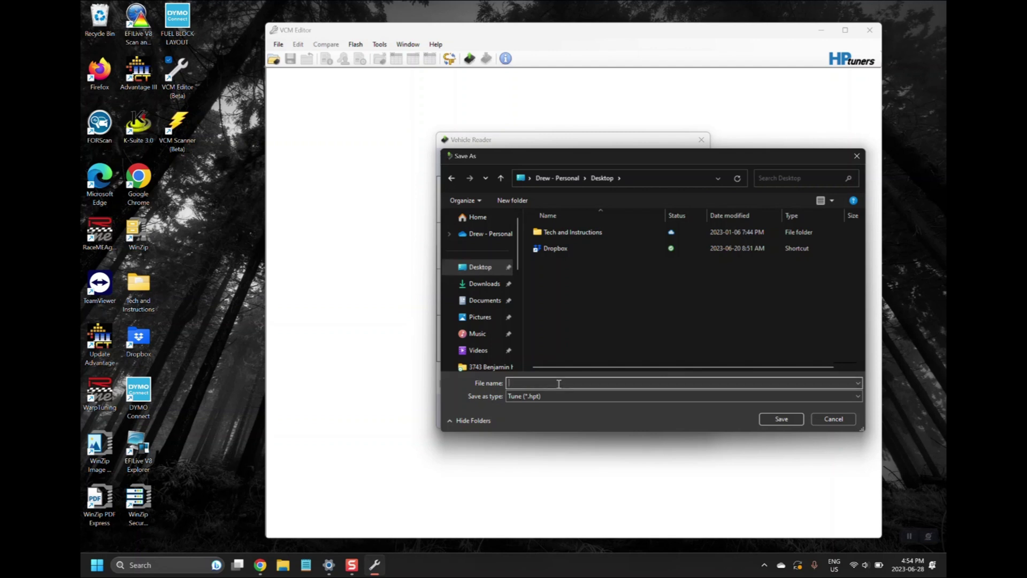
text(ecm read)
text(boyer)
key(Return)
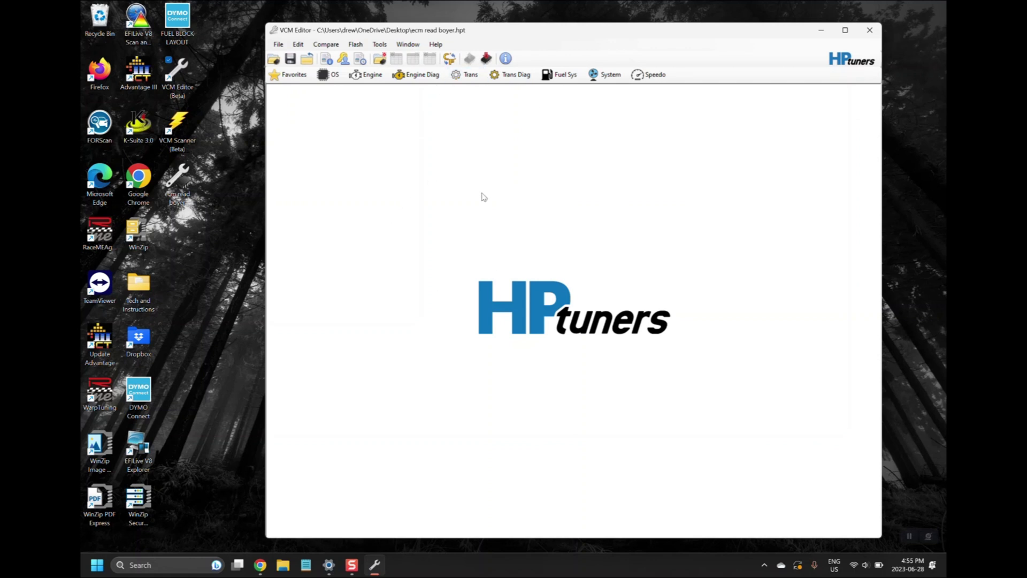
Step: License this specific E41 ECM with a credit and confirm, opening the Vehicle Writer
click(486, 59)
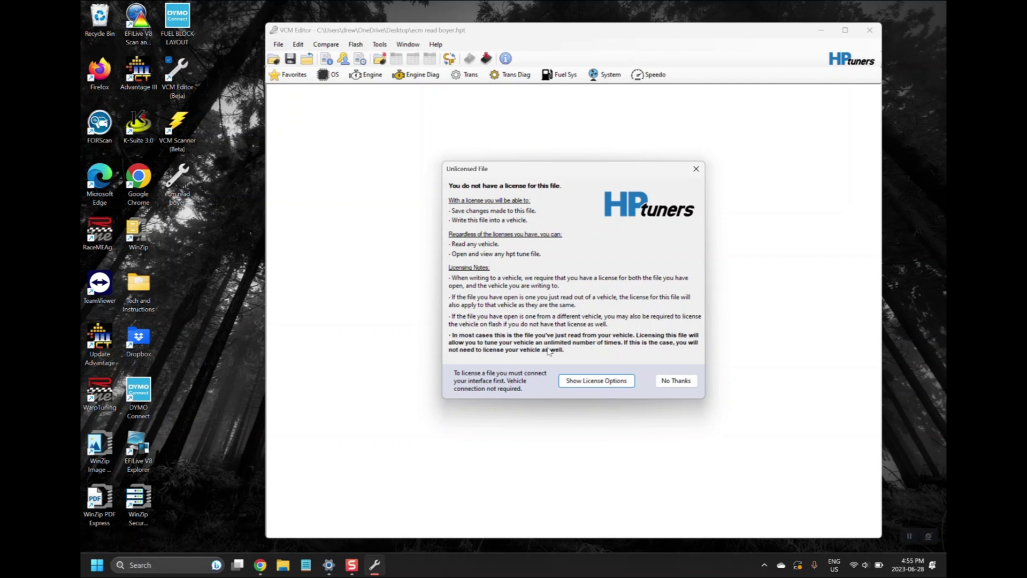
click(574, 382)
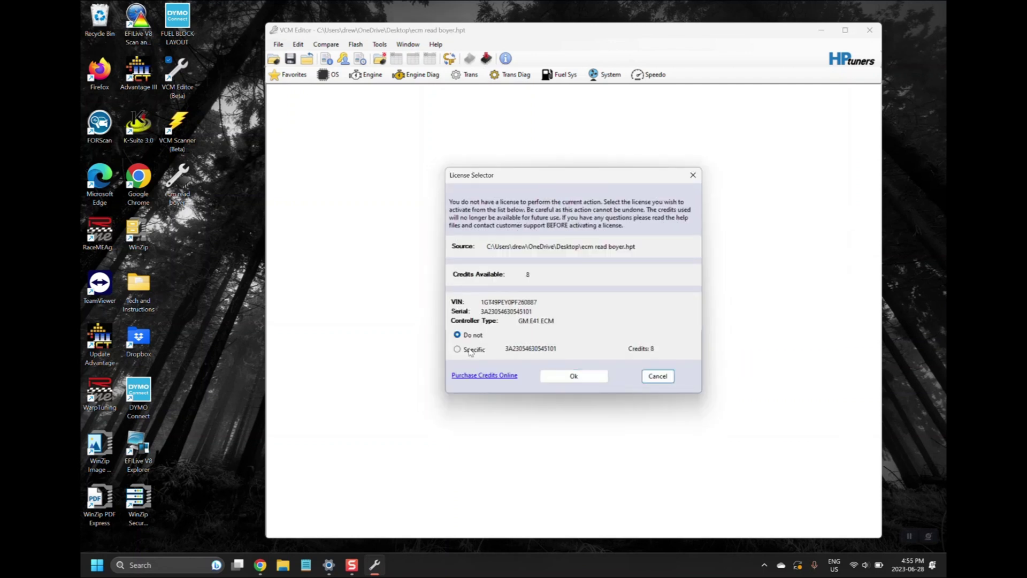
click(467, 351)
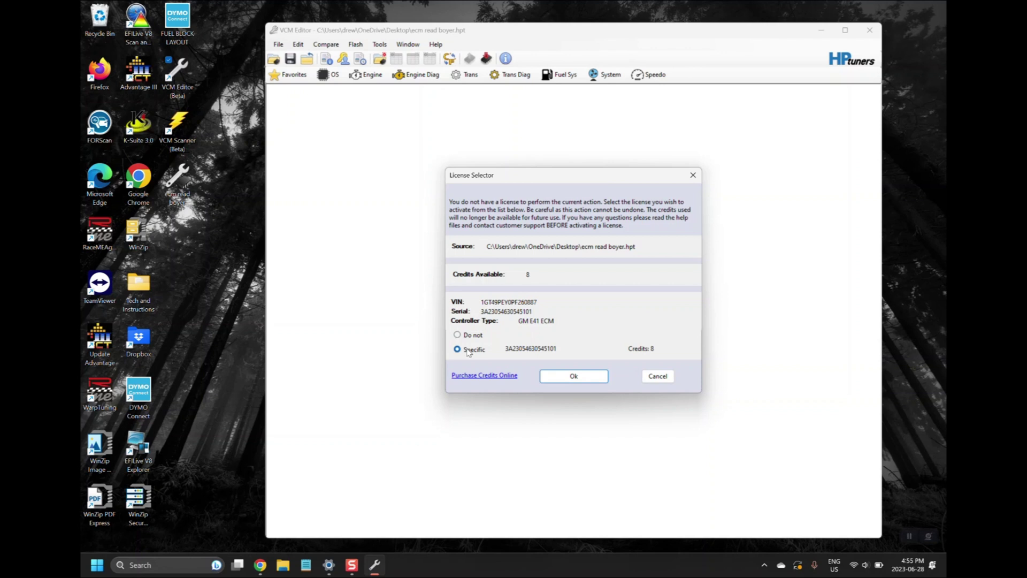
click(575, 377)
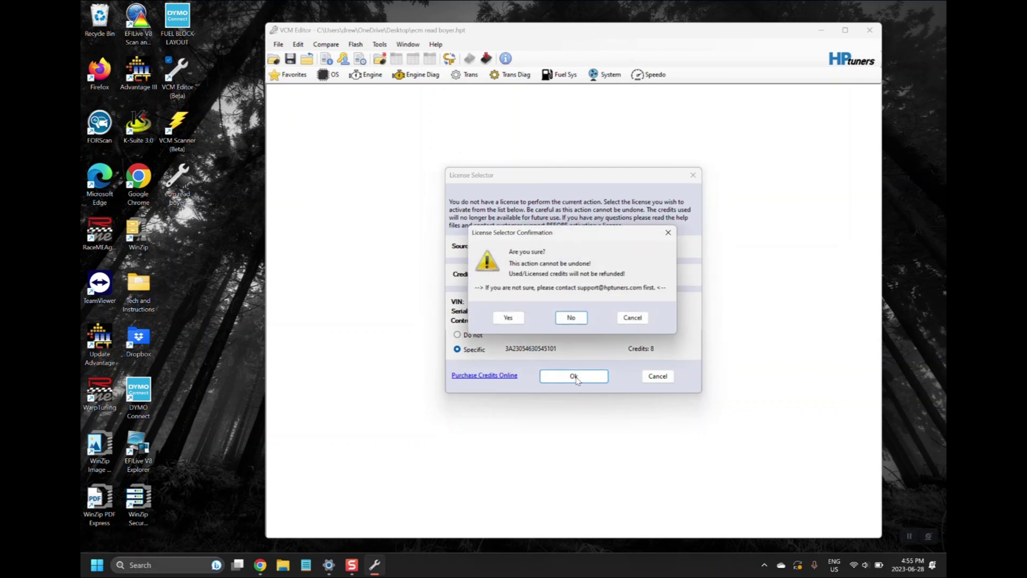
click(508, 319)
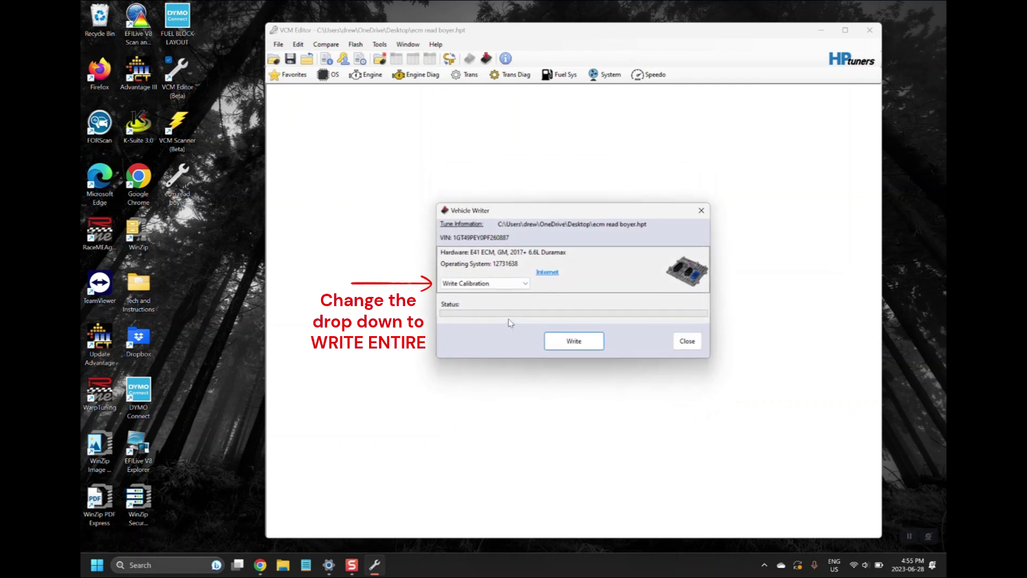
Step: Write the calibration to the E41 ECM until the Unlock Completed notice appears
click(561, 343)
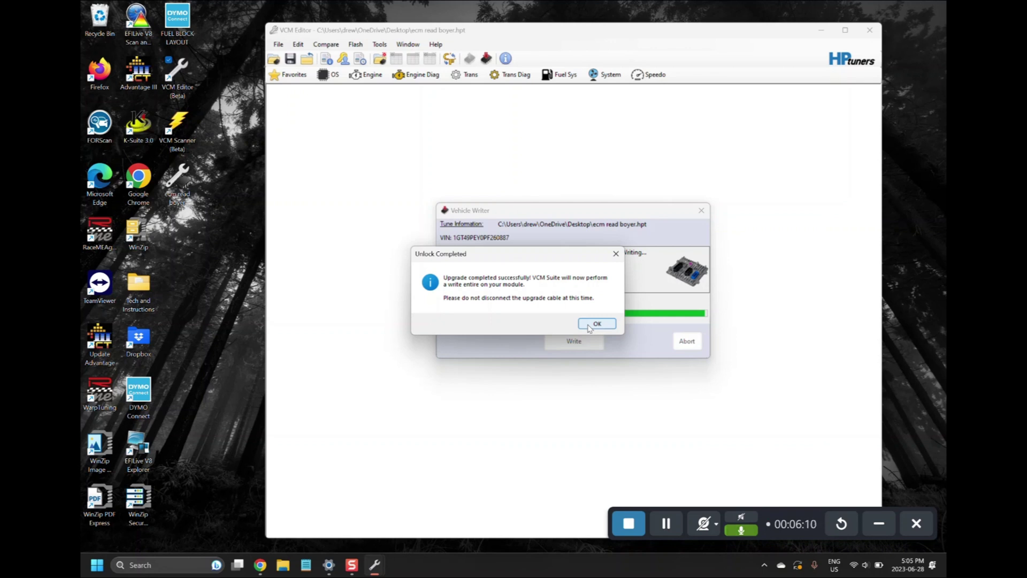
Step: Acknowledge the Unlock Completed message and let the calibration write run to the Write Completed notice
click(590, 328)
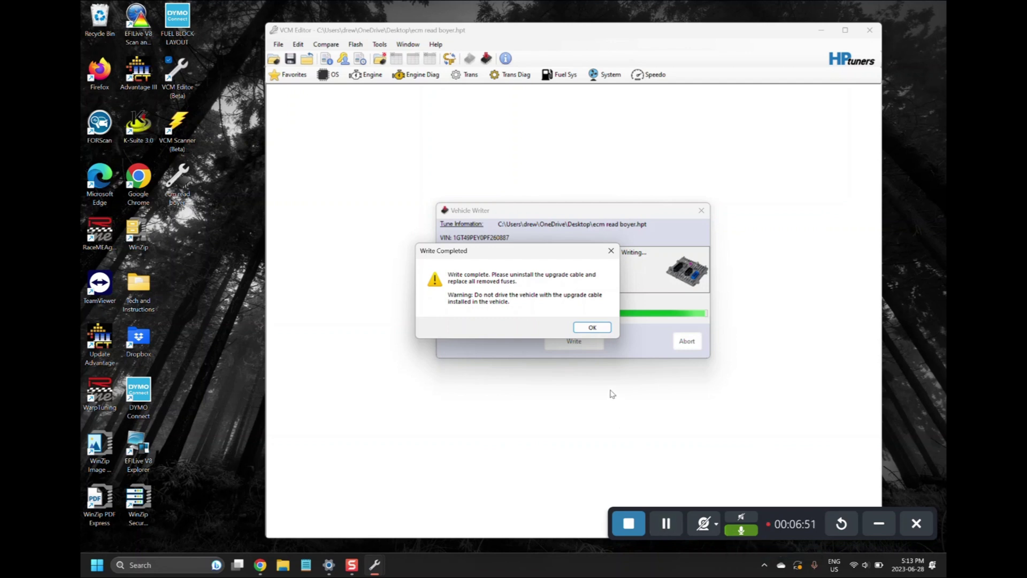
Step: Dismiss the Write Completed notice and shift the saved .hpt read file's desktop icon one column right
click(593, 327)
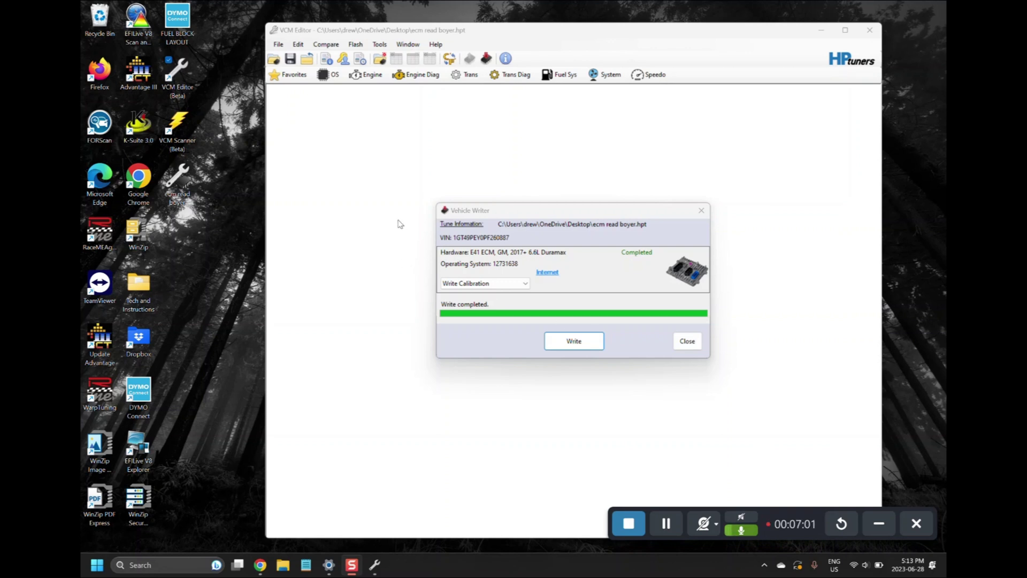
click(176, 195)
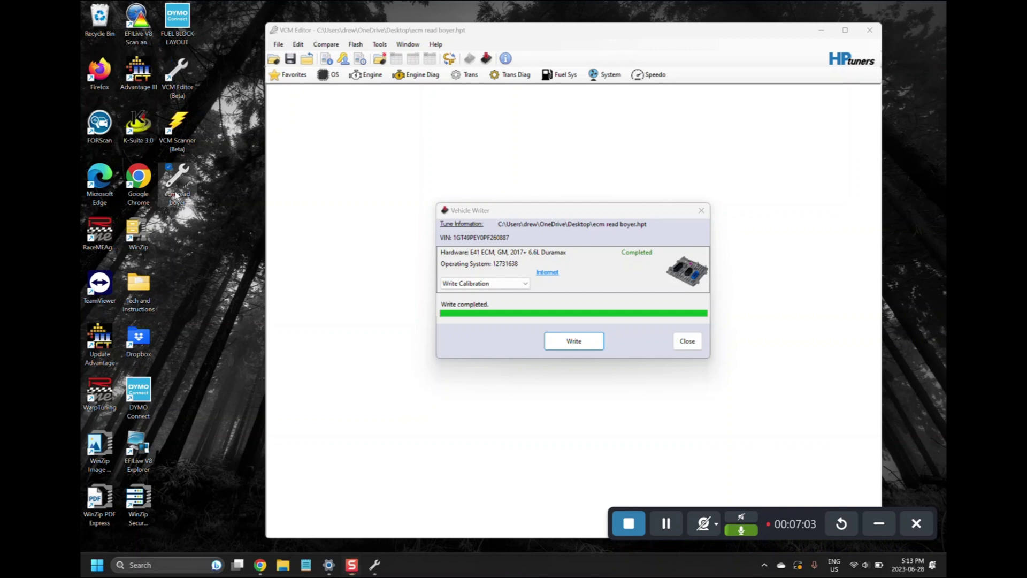
drag(176, 195, 215, 197)
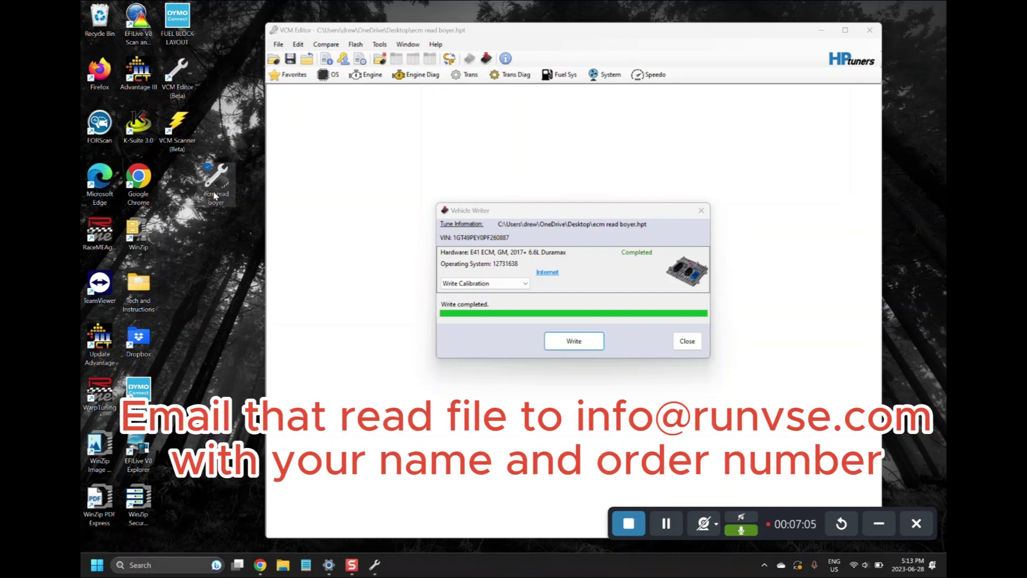